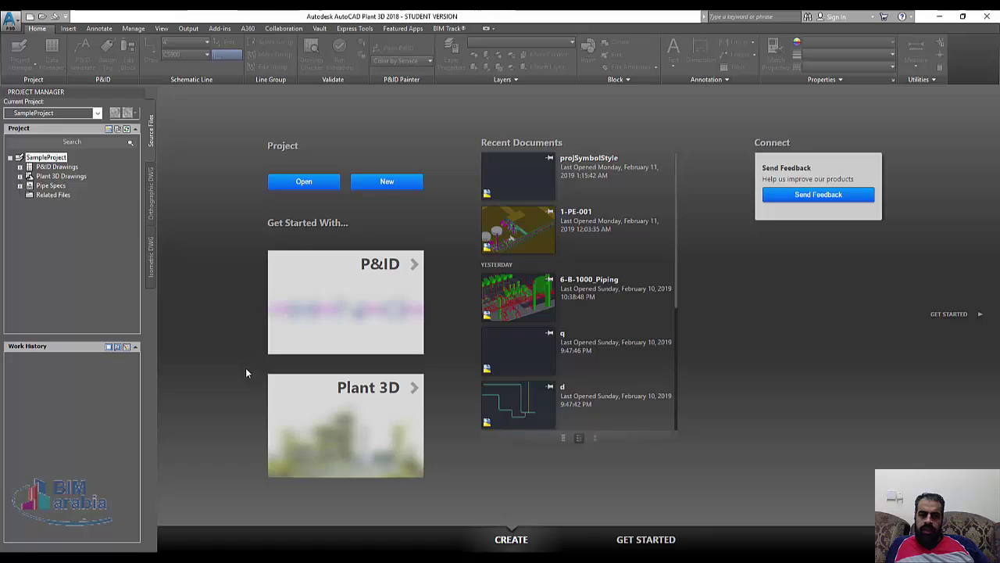
- Open the P&ID drawing w from SampleProject's Area_1 in Project Manager
double_click(52, 166)
double_click(48, 185)
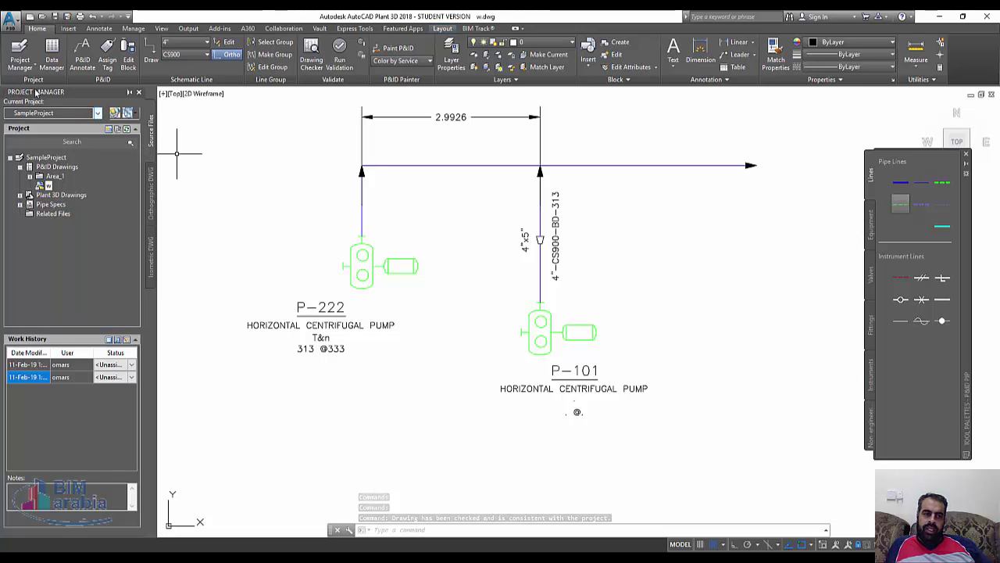
- Open SampleProject's Project Setup and expand the P&ID DWG Settings branch
click(21, 66)
click(41, 147)
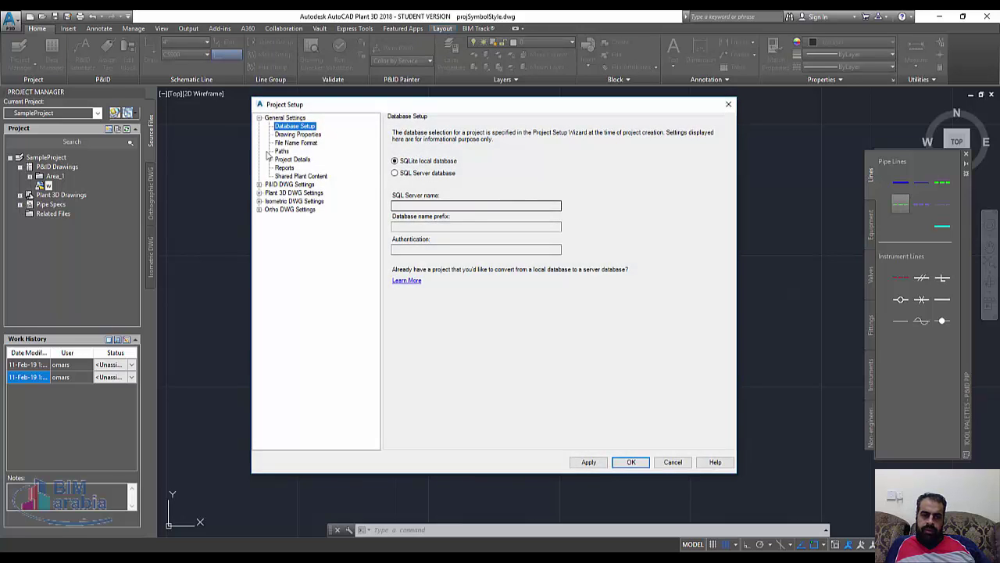
double_click(297, 185)
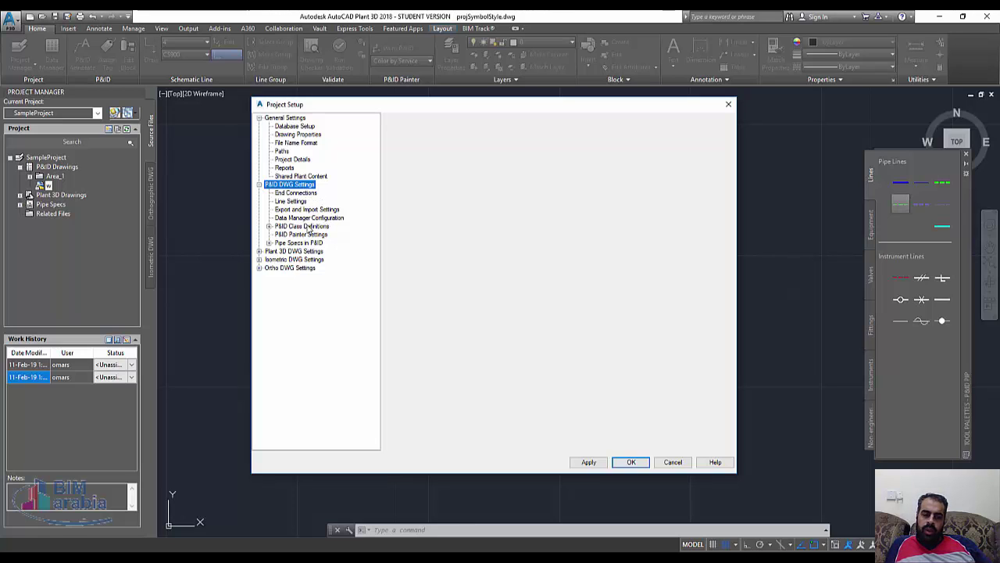
- Browse End Connections, Line Settings, Export/Import and Data Manager pages, then expand P&ID Class Definitions
click(295, 193)
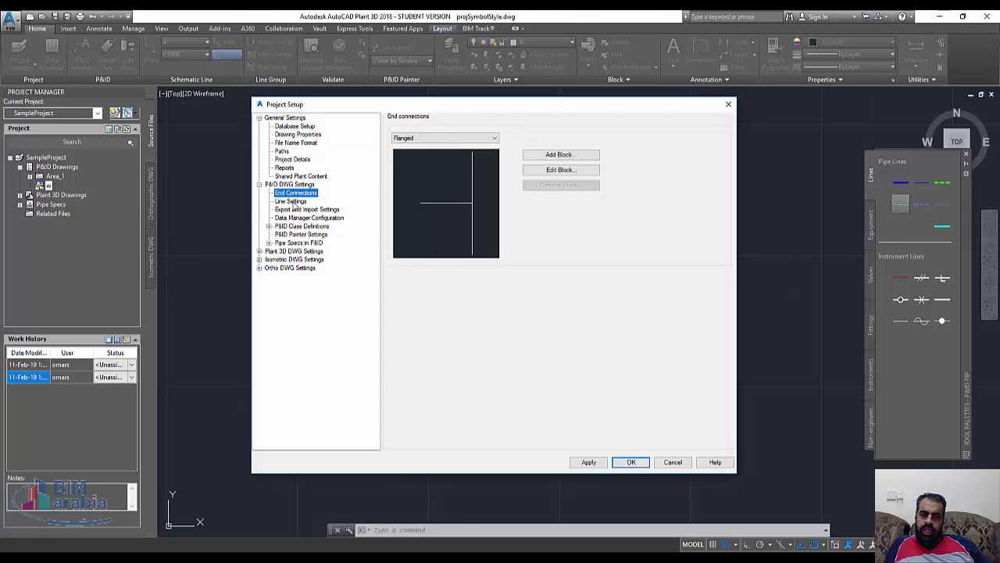
click(301, 203)
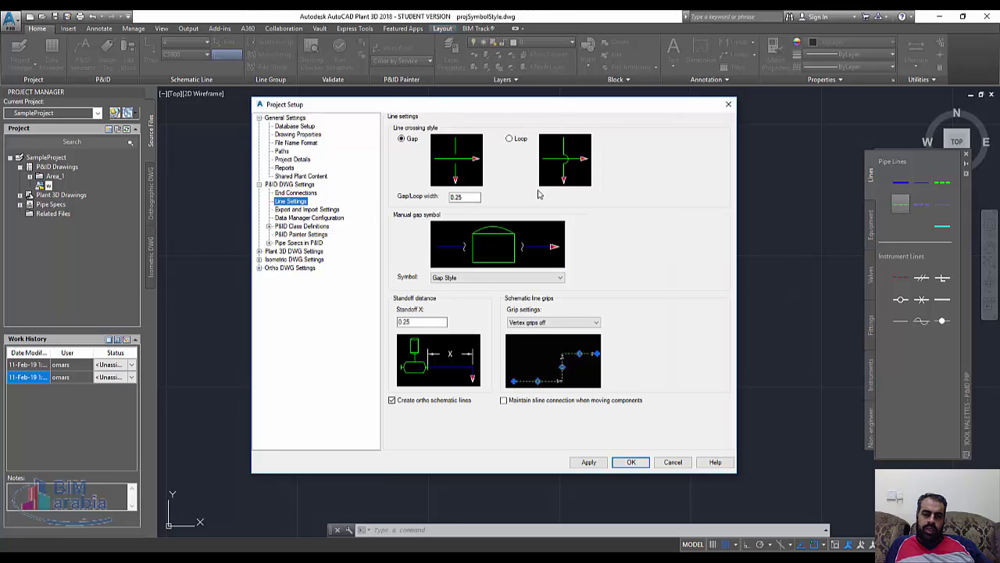
click(305, 210)
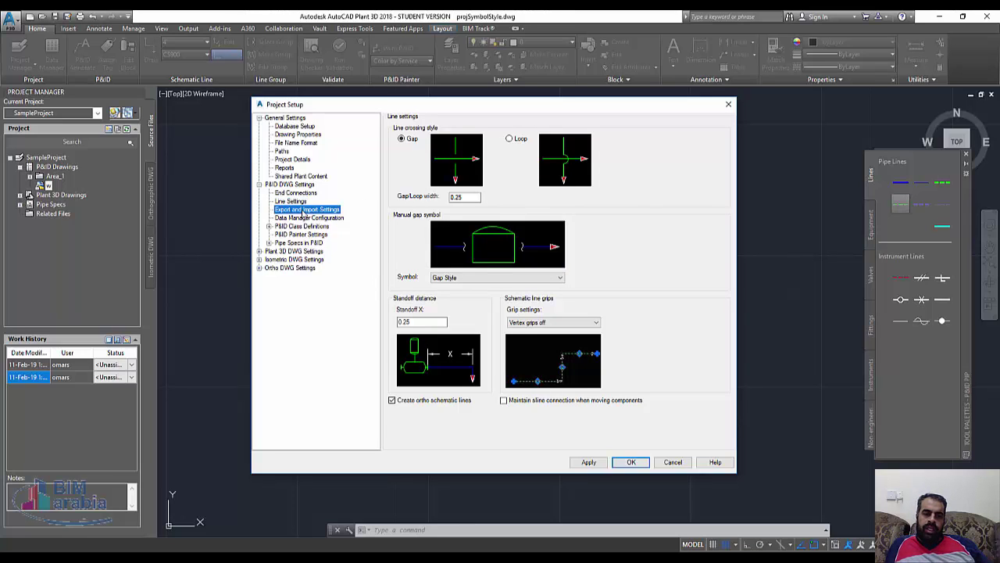
click(306, 226)
click(306, 219)
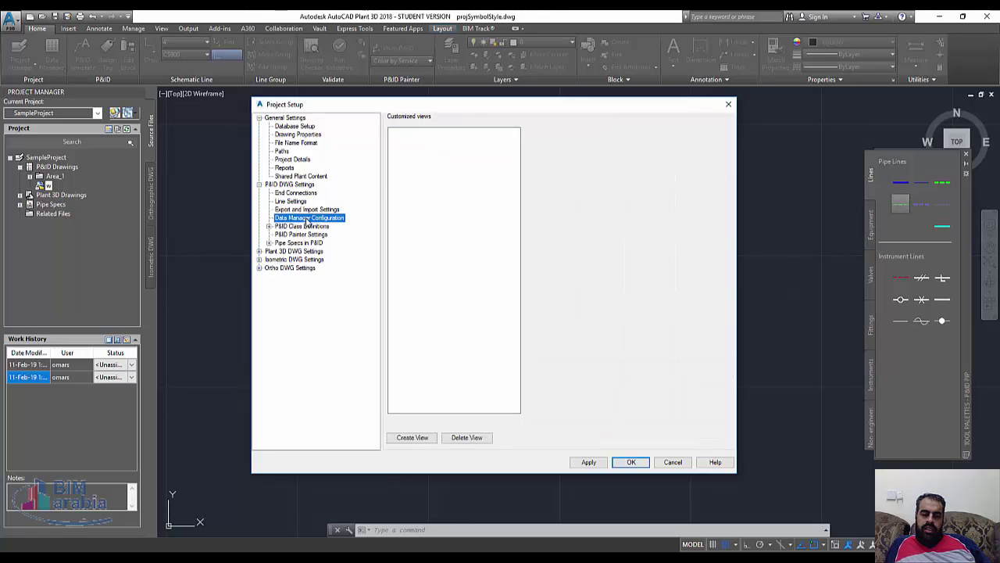
double_click(307, 226)
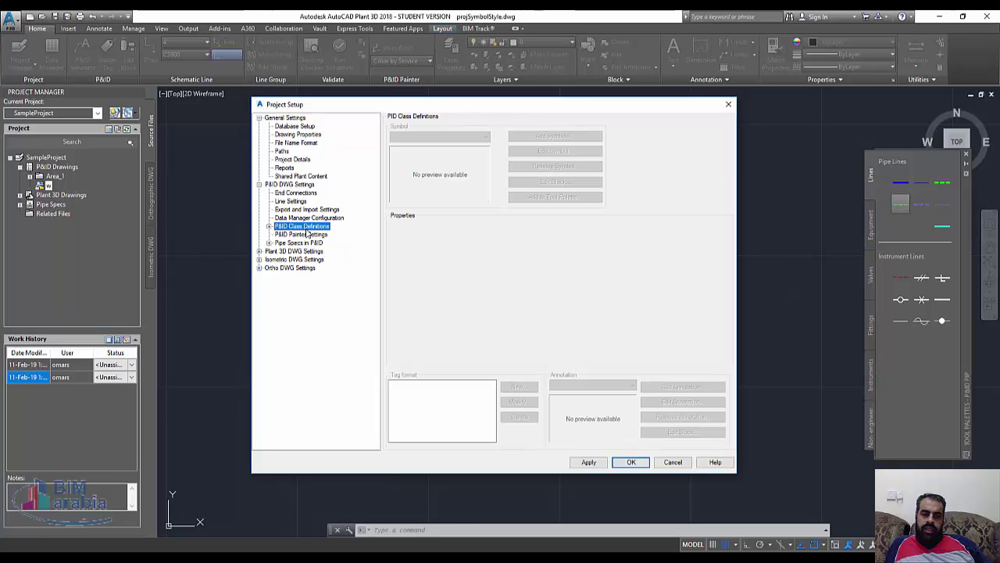
- Expand Engineering Items and Lines, then select and expand the Pipe Line Segments class
click(310, 235)
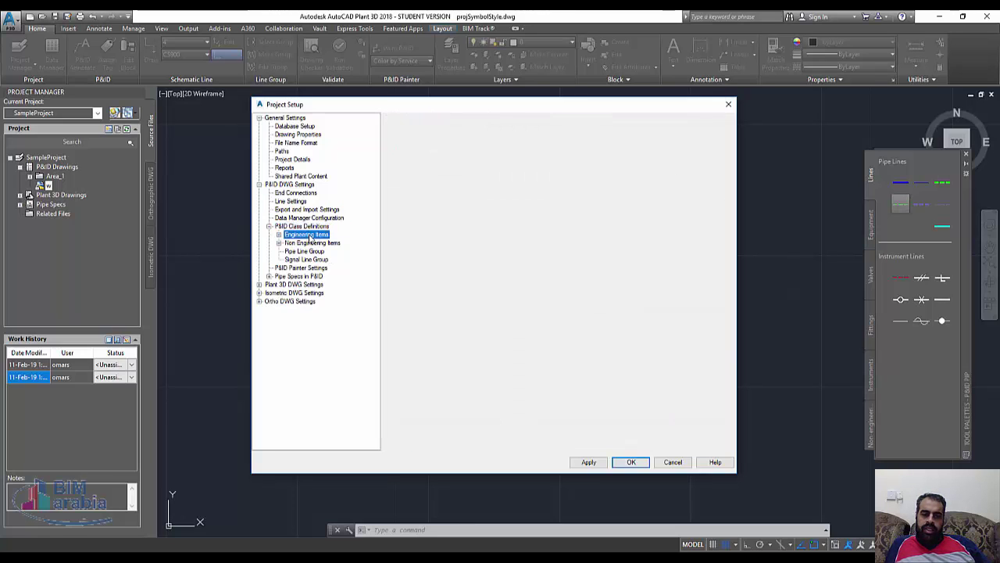
double_click(327, 237)
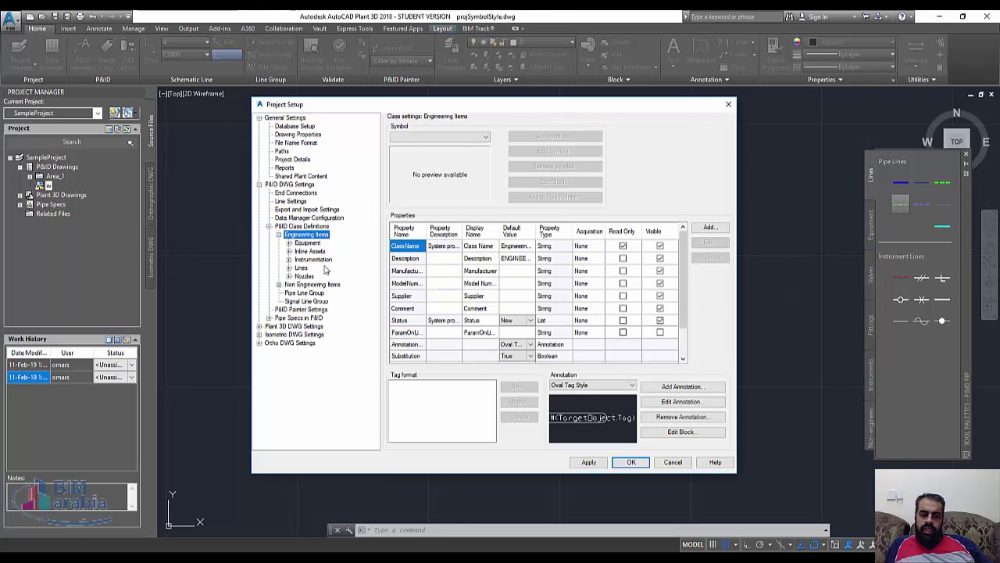
click(302, 268)
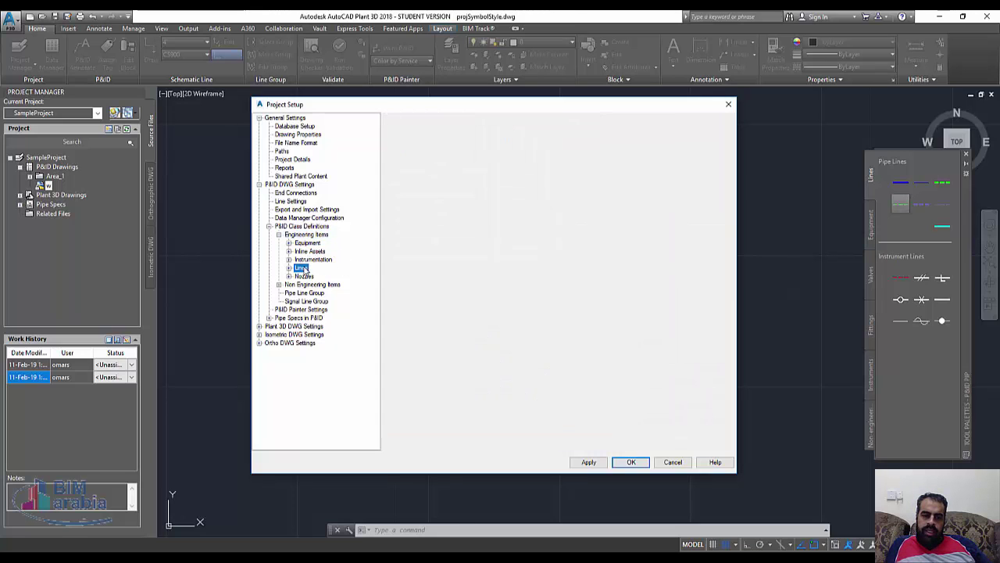
click(329, 276)
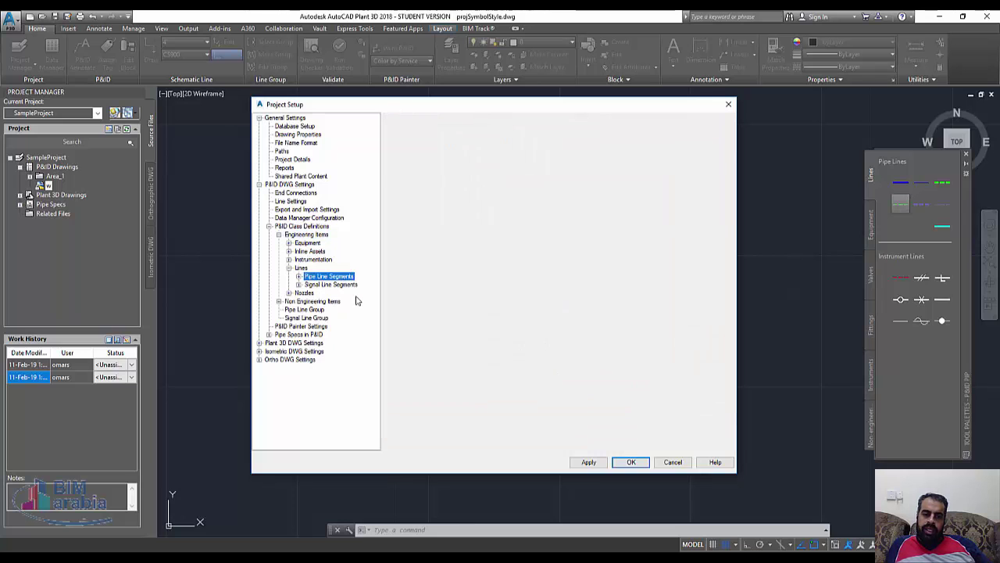
click(327, 285)
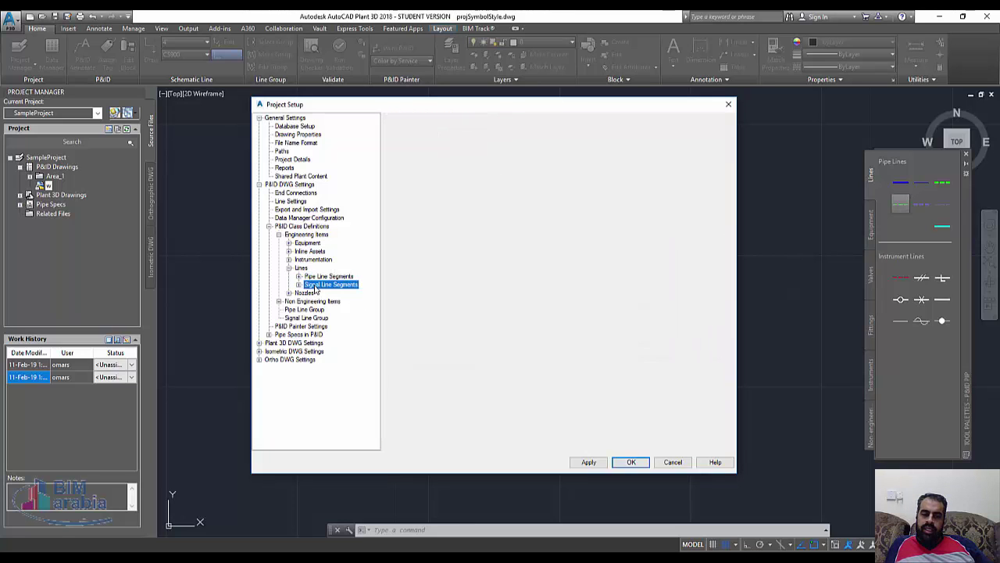
click(329, 277)
click(298, 277)
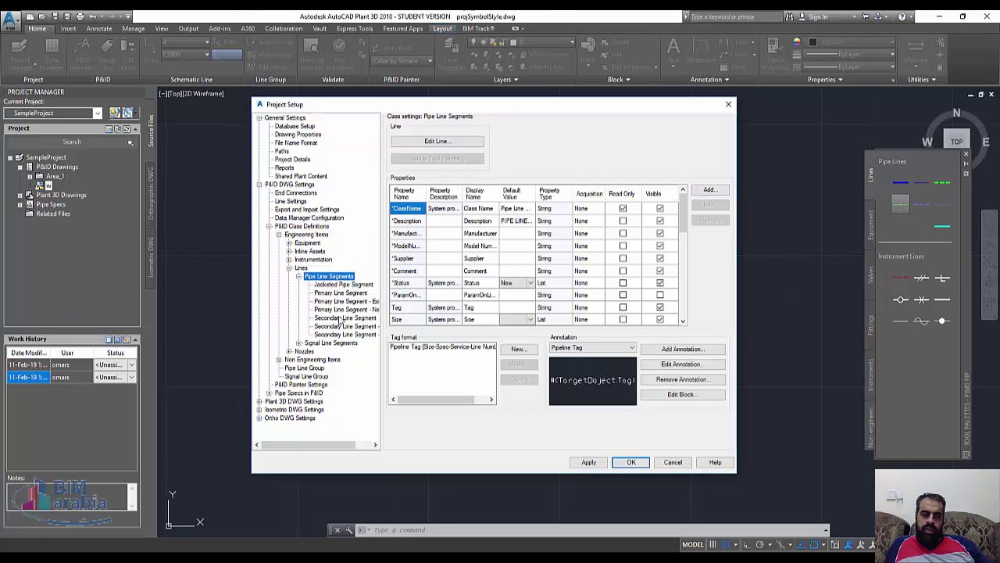
- Create a Pipe Line Segments subclass lineline with display name 'line line' and select it
right_click(321, 279)
click(334, 283)
text(Inelin)
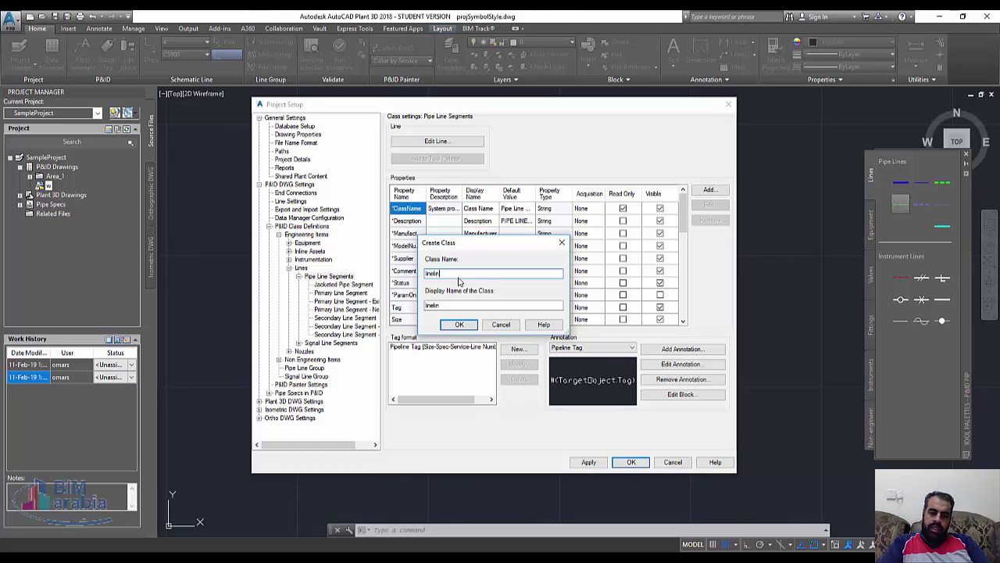
text(e)
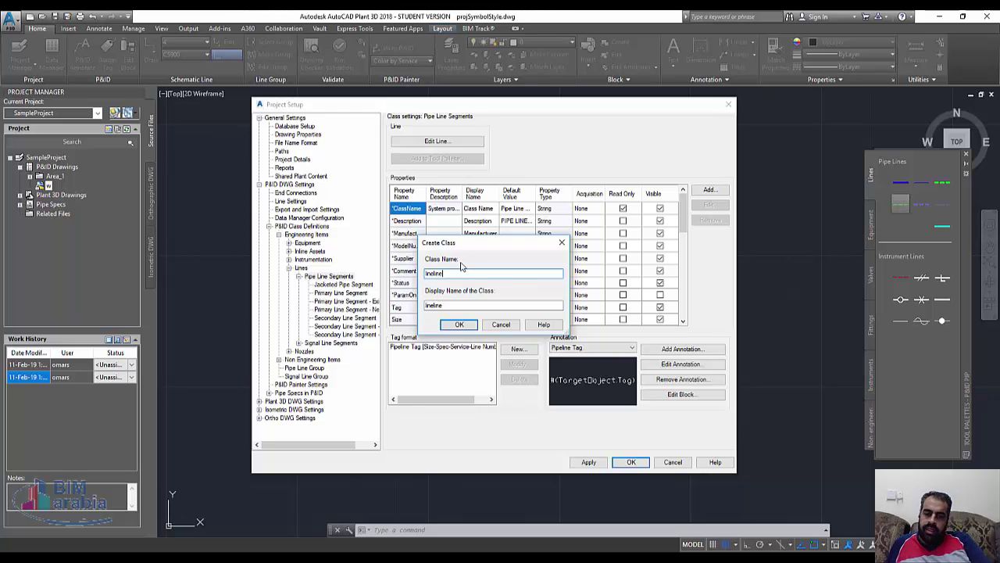
double_click(434, 305)
text(line)
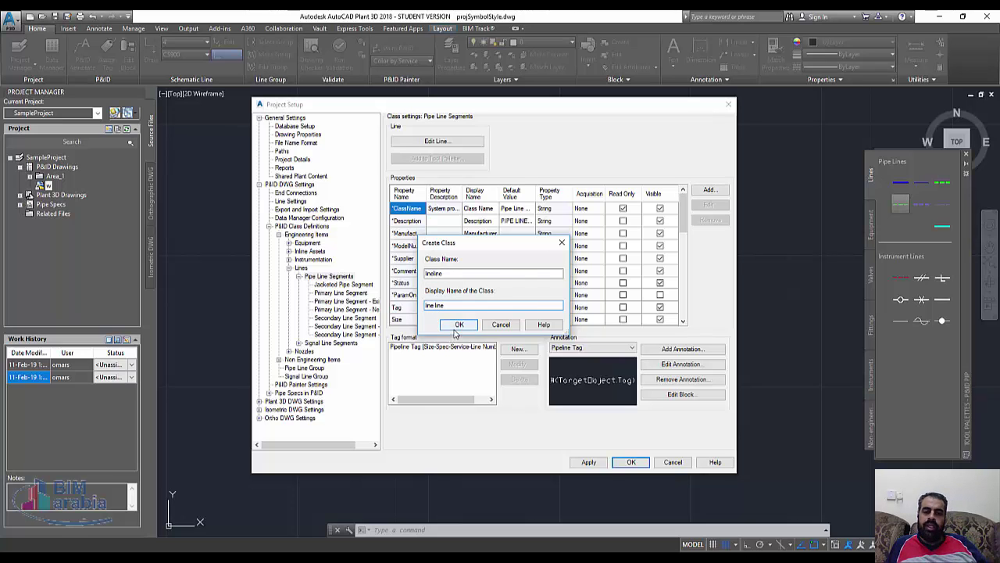
click(460, 325)
click(349, 329)
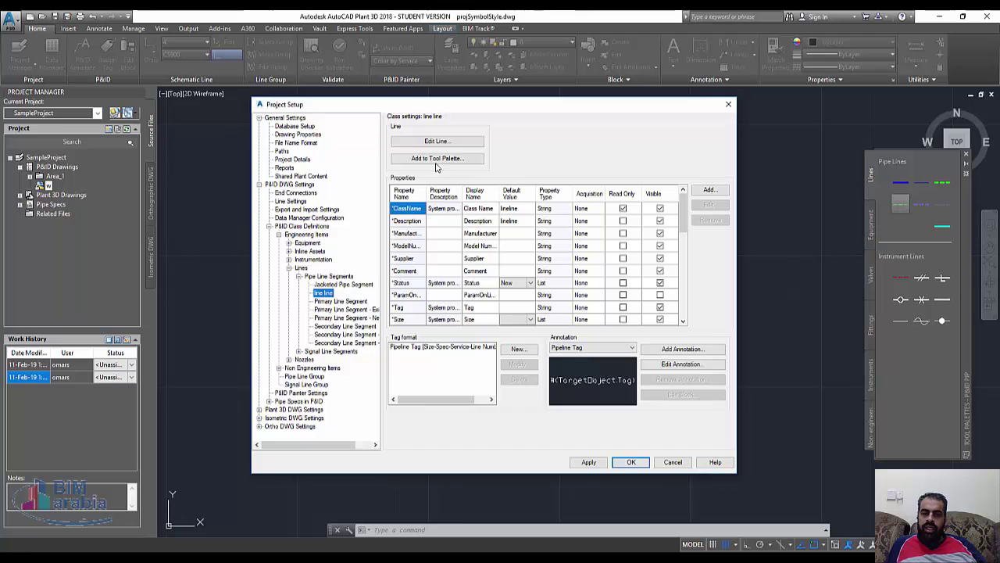
- In the line line class's Line Settings, turn flow arrows on with the arrow style
click(442, 142)
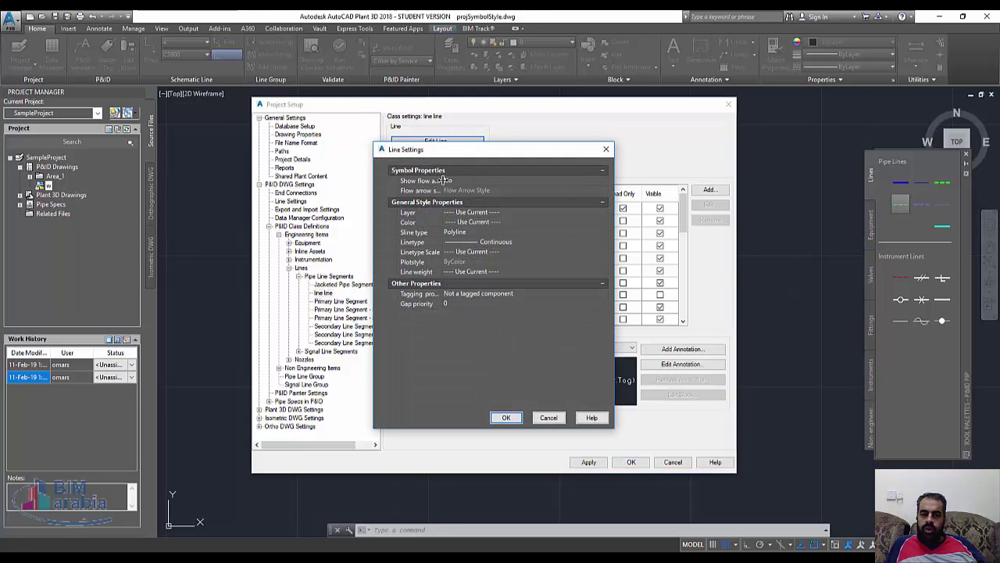
drag(443, 180, 473, 181)
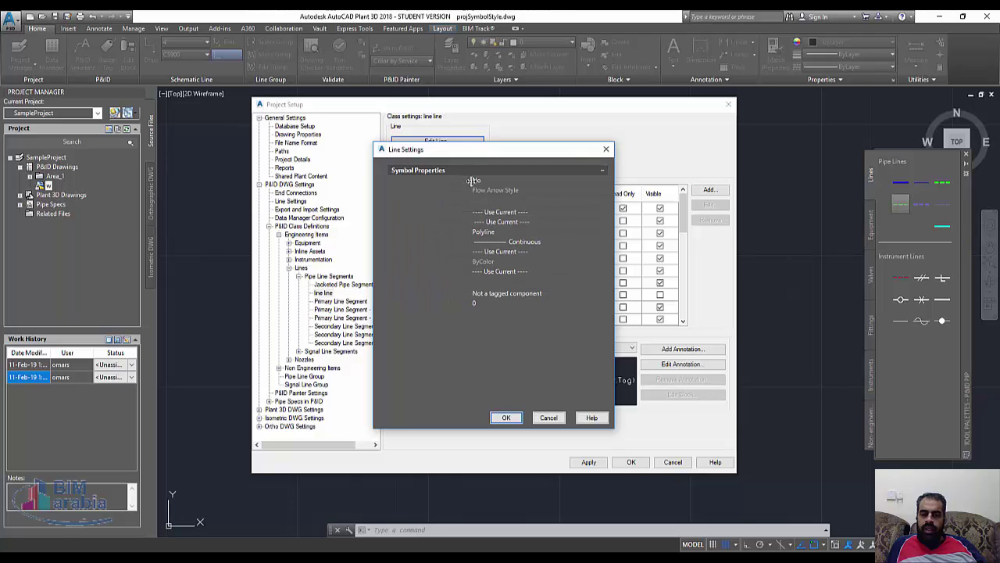
click(502, 181)
click(548, 181)
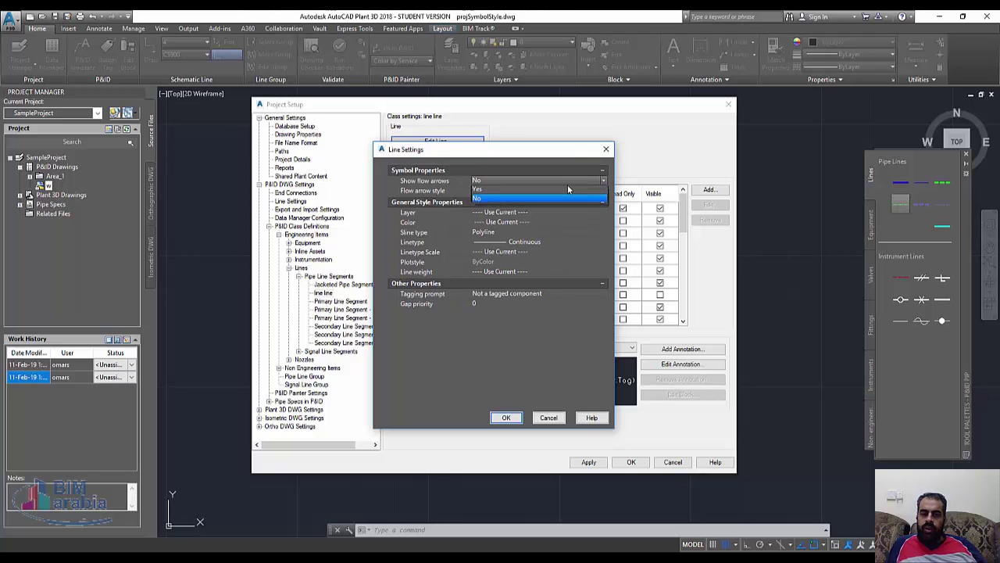
click(532, 196)
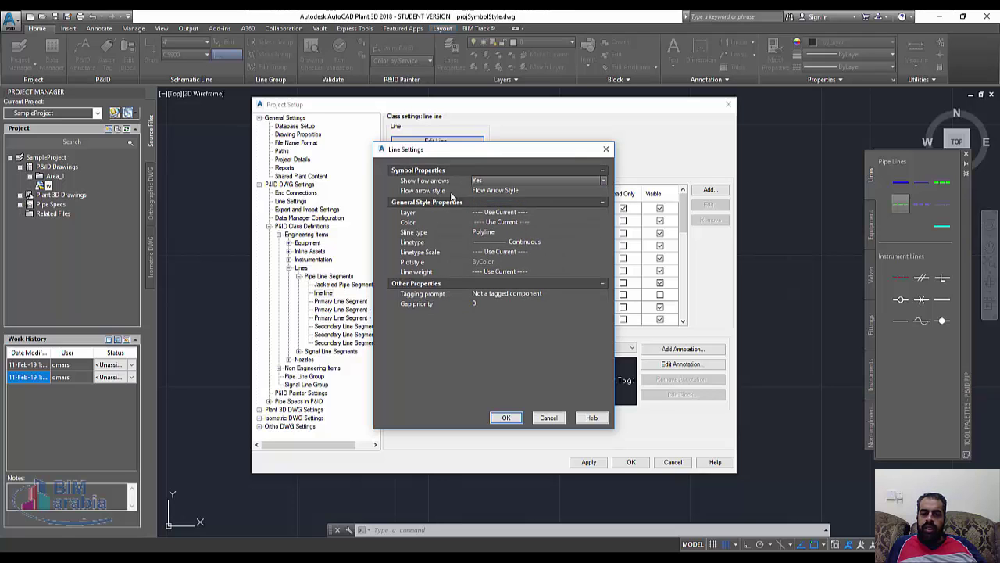
click(503, 194)
click(504, 193)
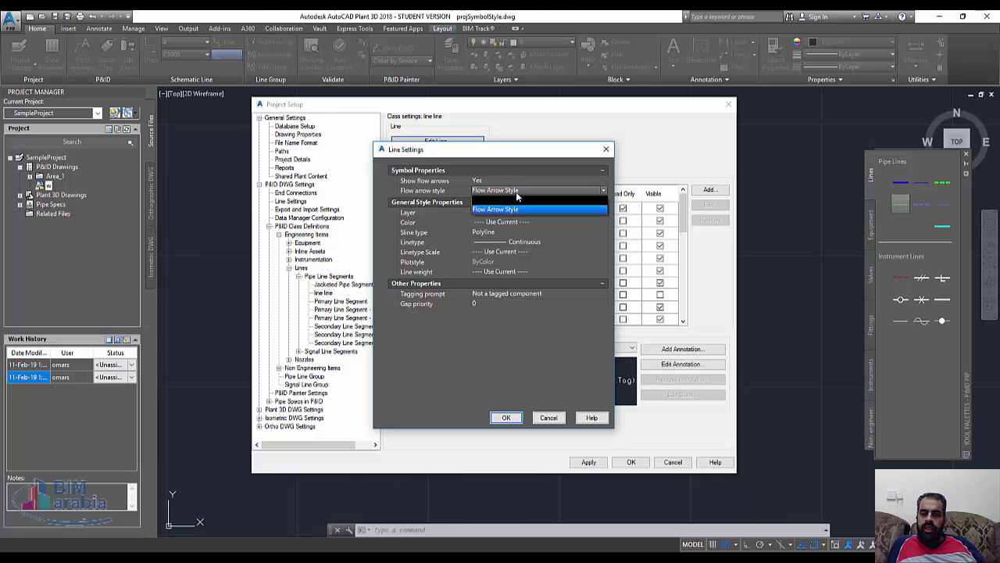
click(448, 217)
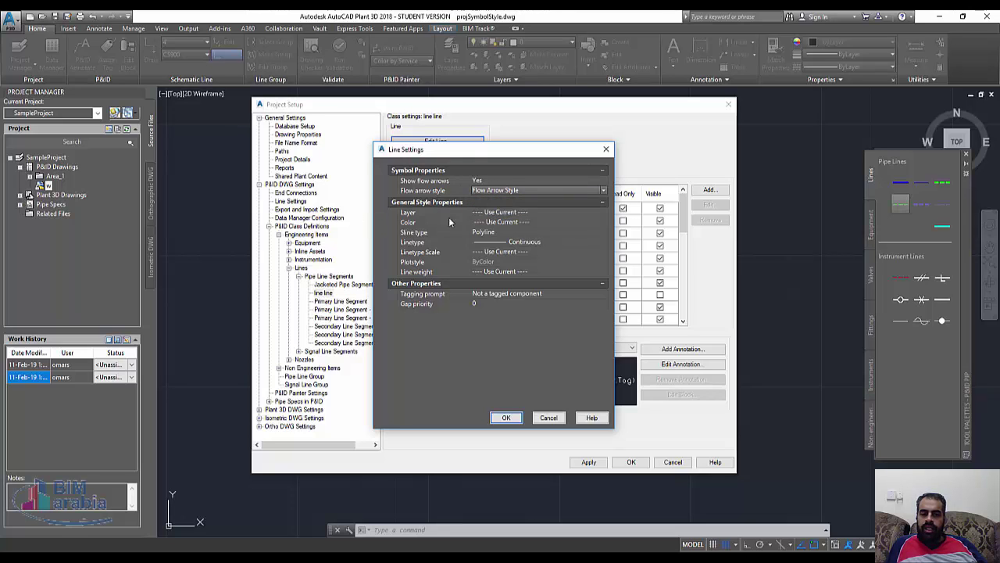
- Set the class linetype to ELECTROMAGNETICSIGNAL2
click(558, 219)
click(497, 233)
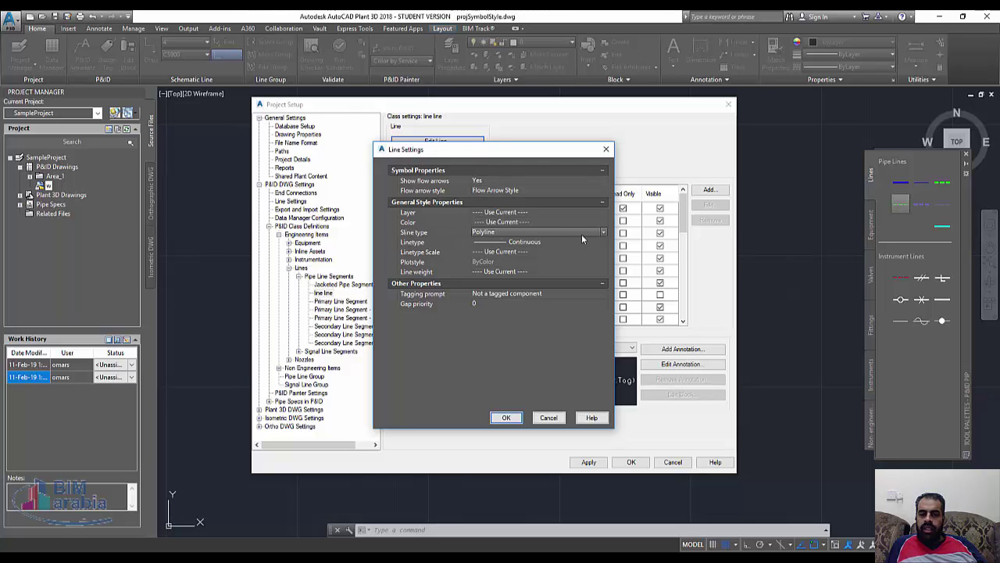
click(586, 233)
click(472, 242)
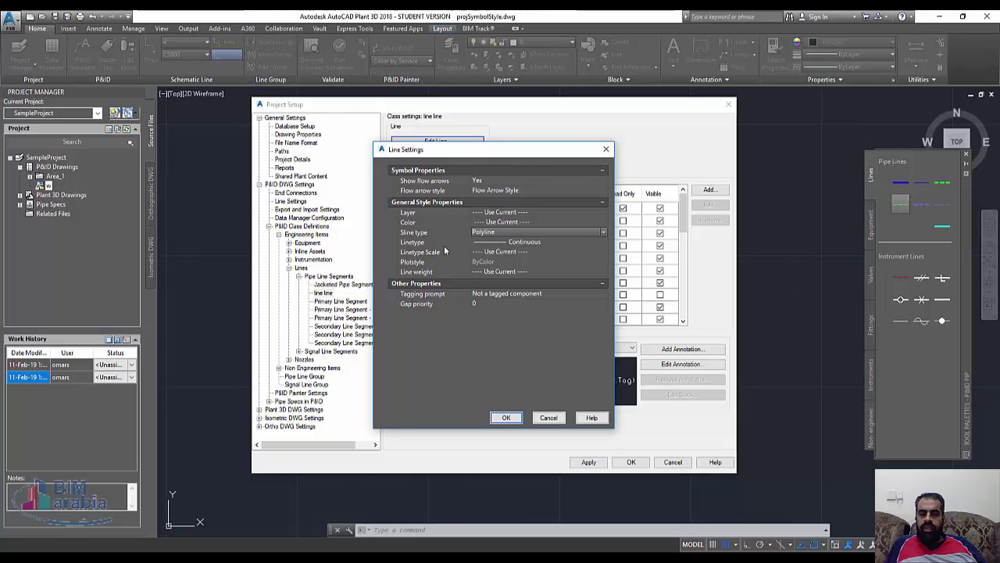
click(533, 244)
click(563, 244)
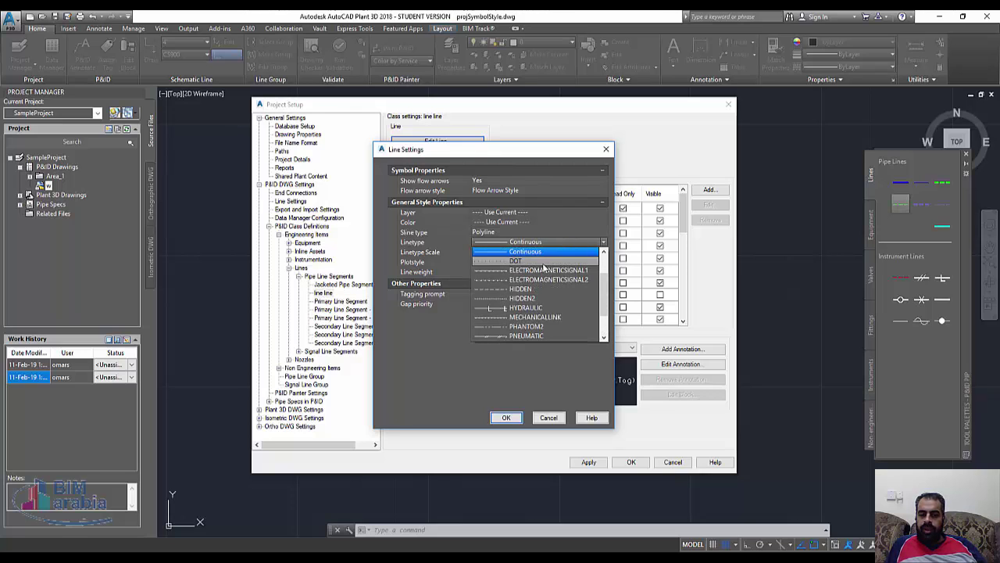
click(542, 280)
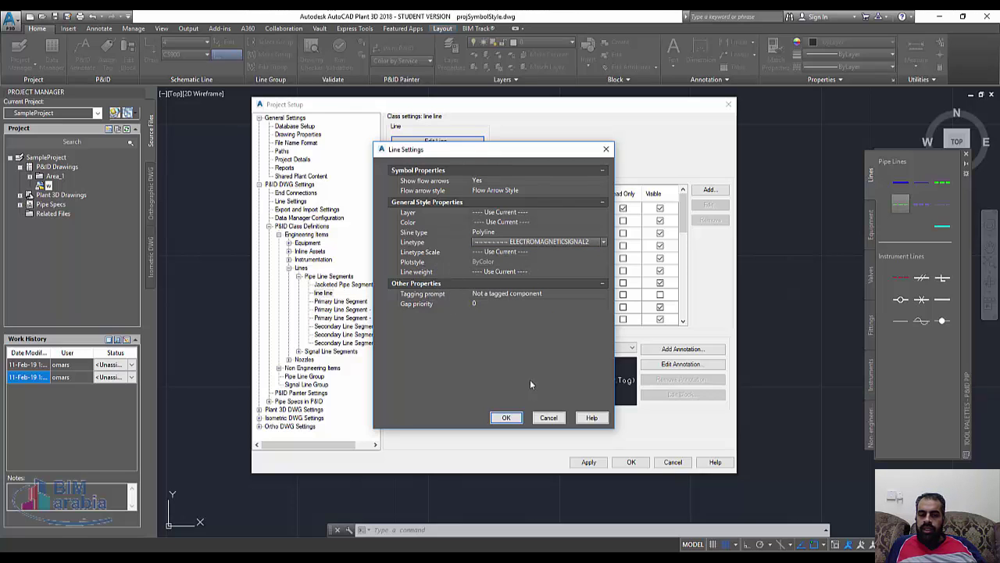
- Resolve the gap priority error by setting gap priority to 1
click(508, 418)
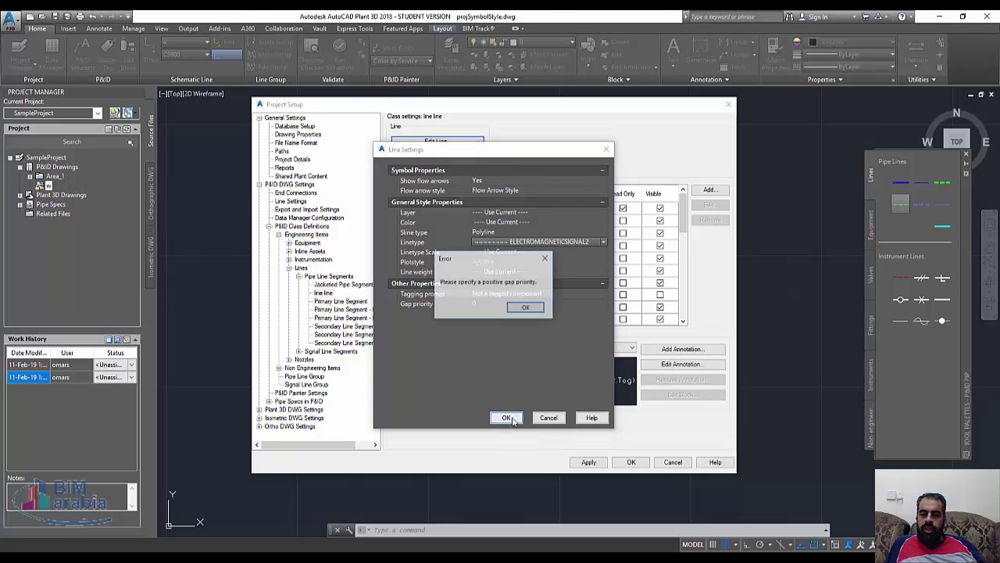
click(524, 308)
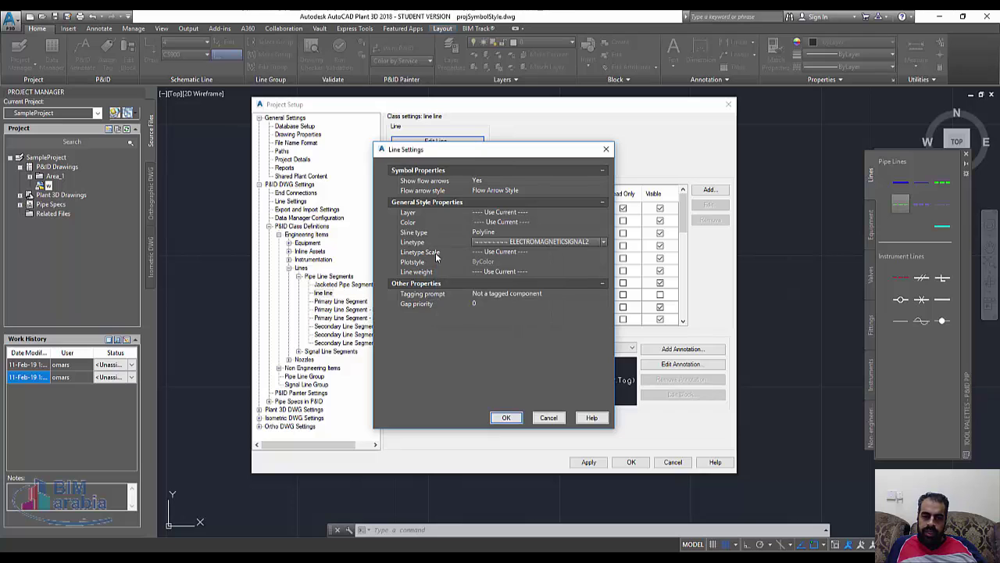
click(509, 304)
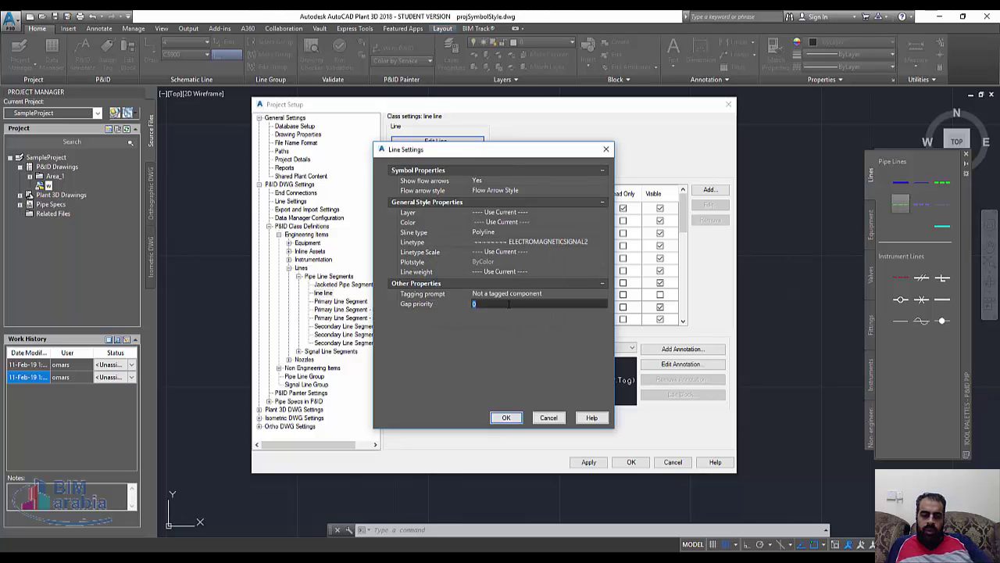
text(1)
click(480, 295)
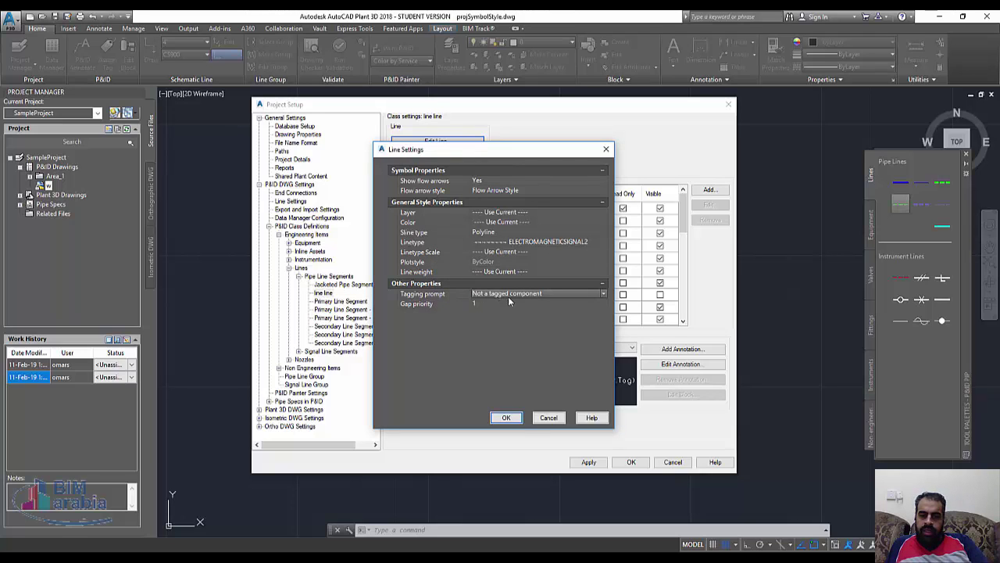
- Save the line settings and set the Size property's default value to 20"
click(506, 418)
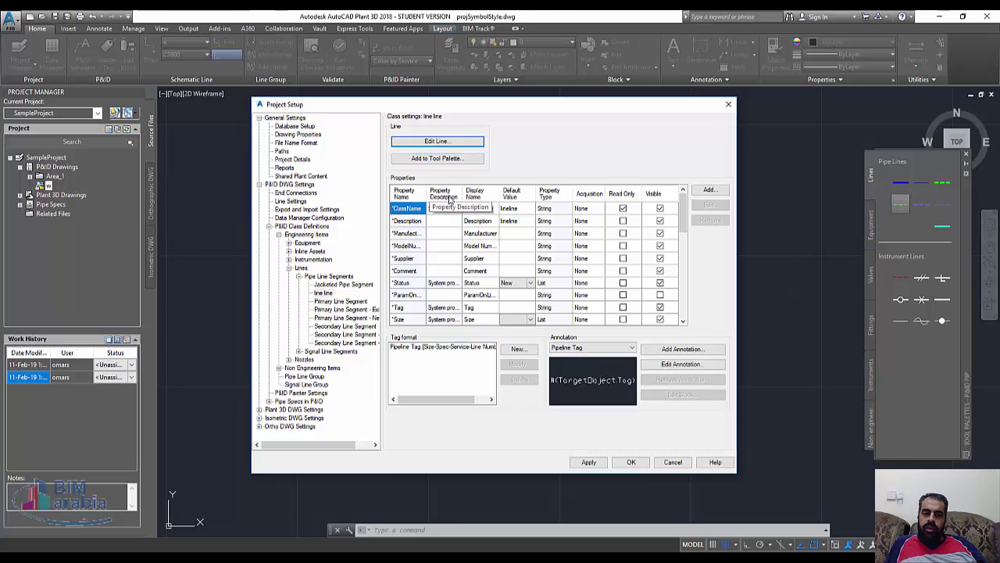
click(445, 221)
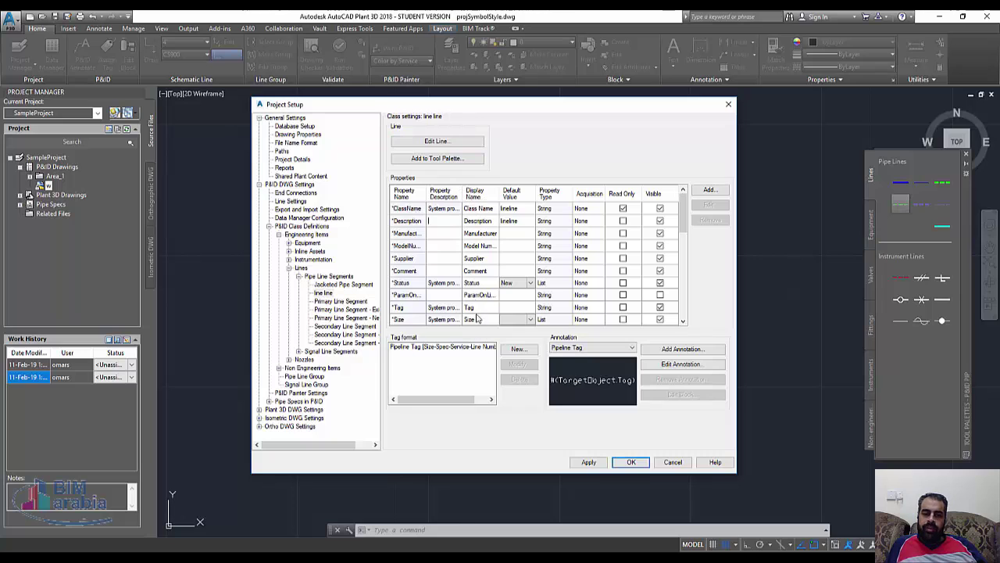
click(531, 283)
click(530, 284)
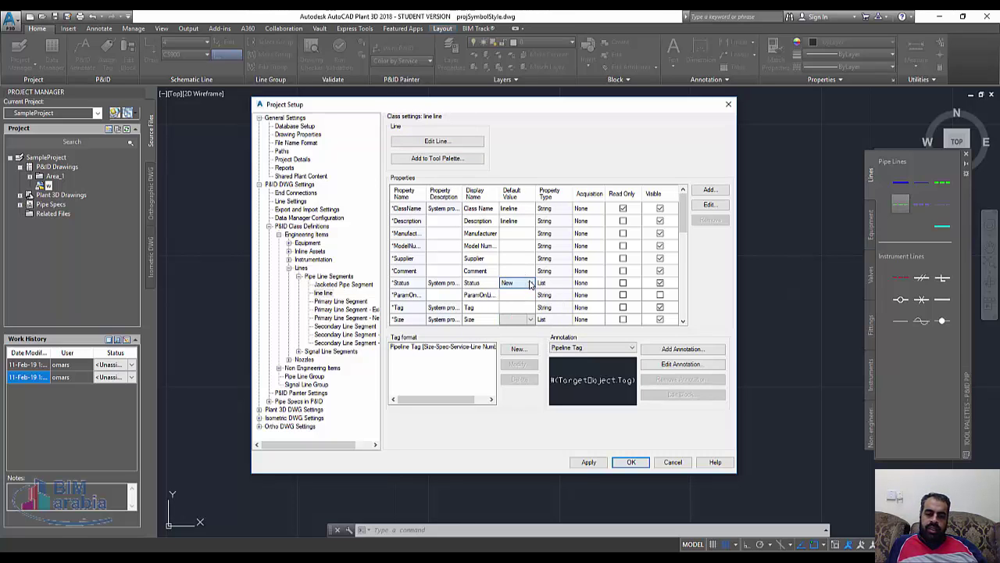
click(524, 319)
click(531, 319)
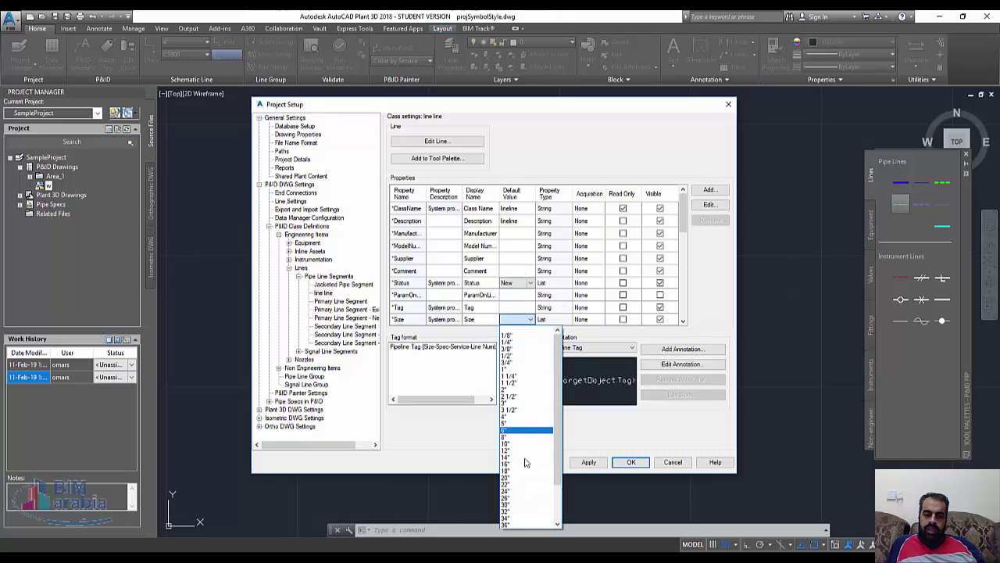
click(522, 478)
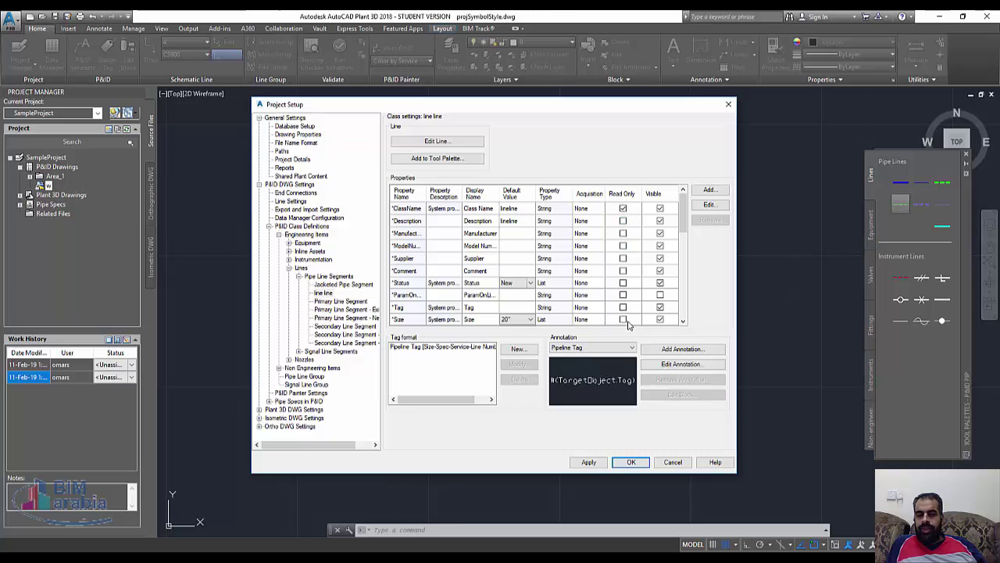
- Uncheck Visible for the Description and Manufacturer properties
click(660, 233)
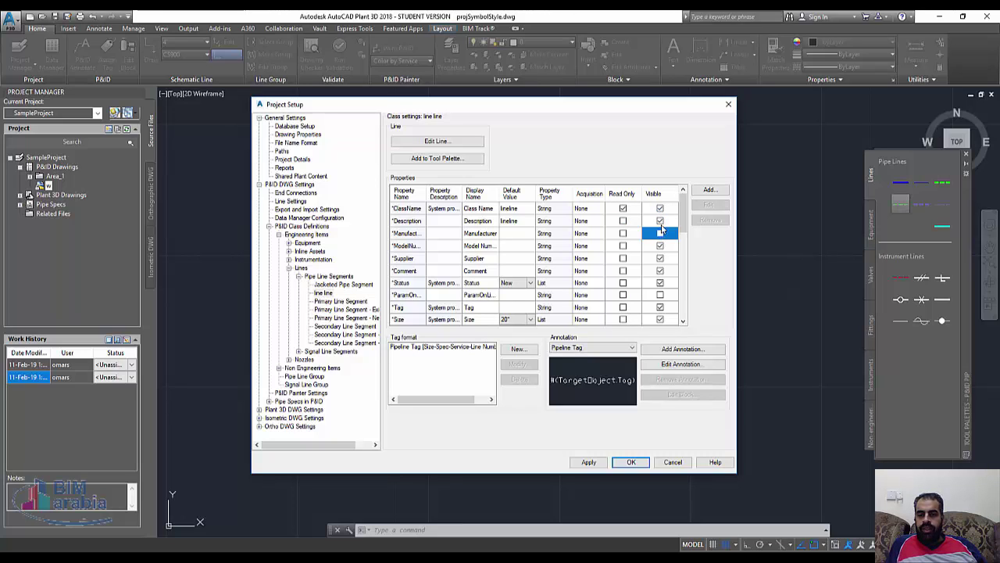
click(660, 220)
click(661, 246)
click(660, 258)
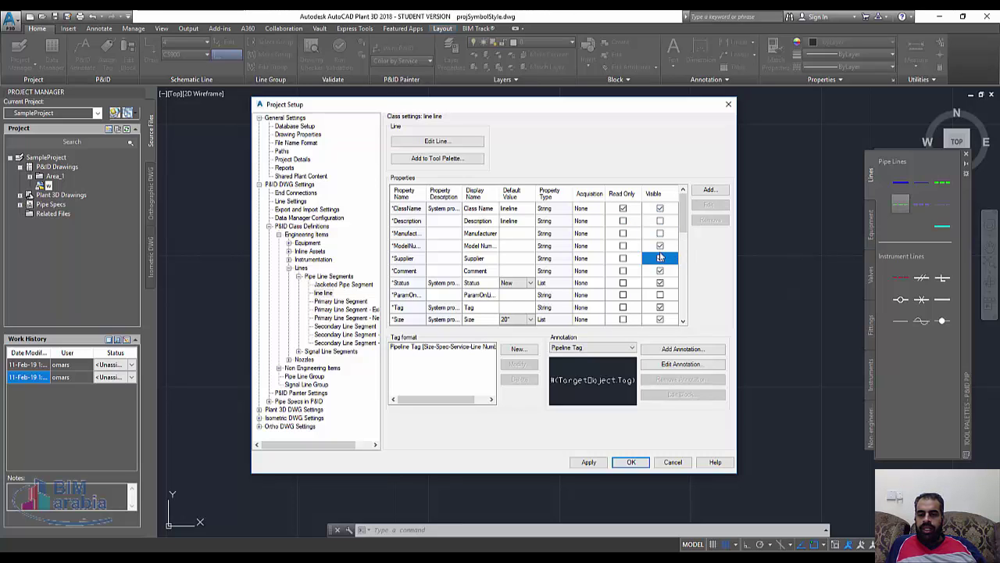
click(709, 189)
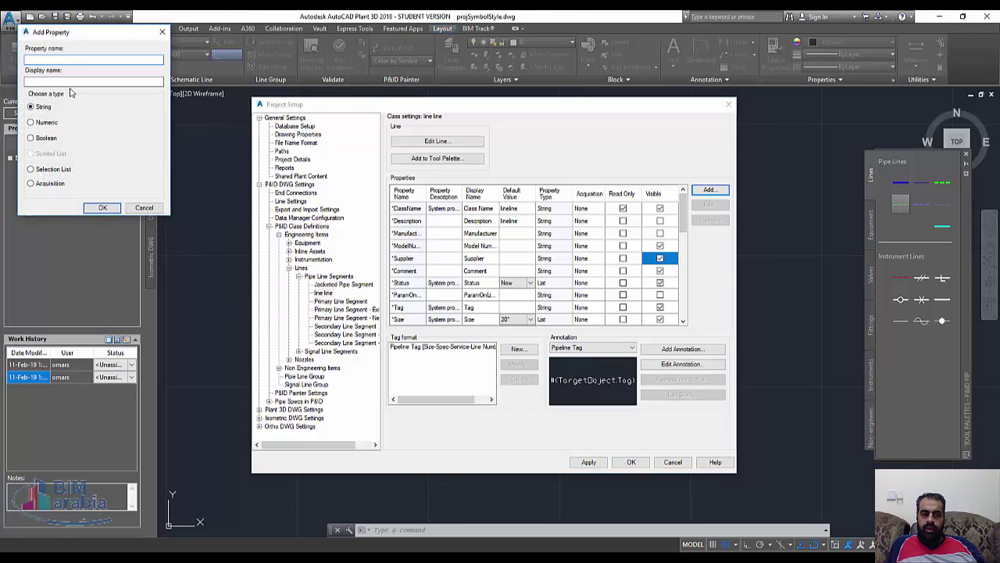
click(162, 32)
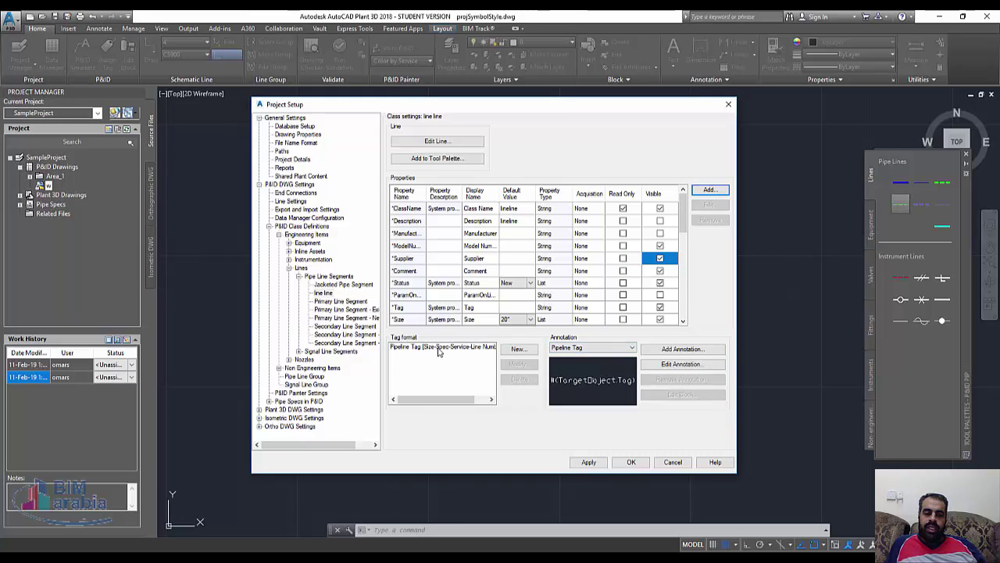
click(514, 348)
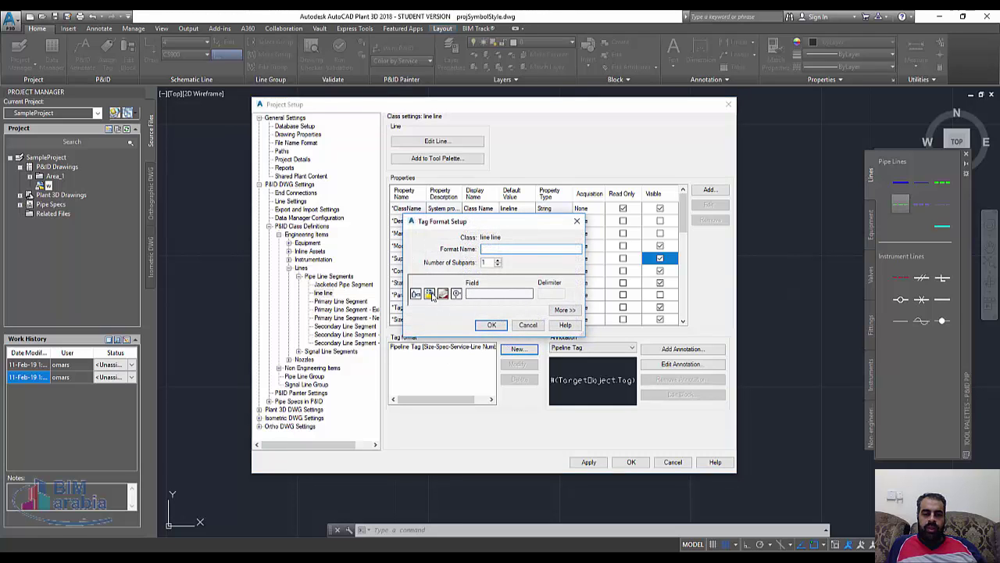
click(528, 325)
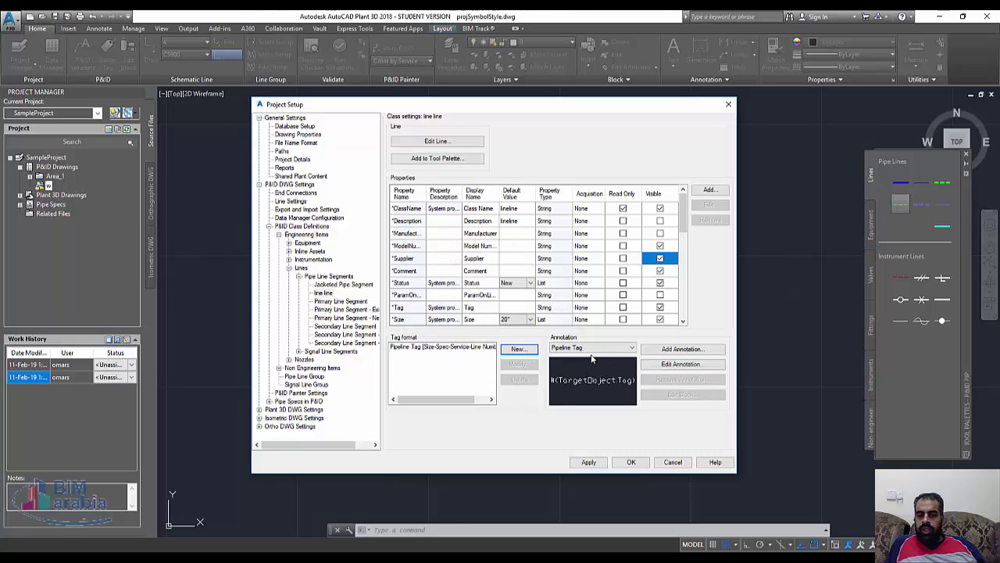
click(621, 352)
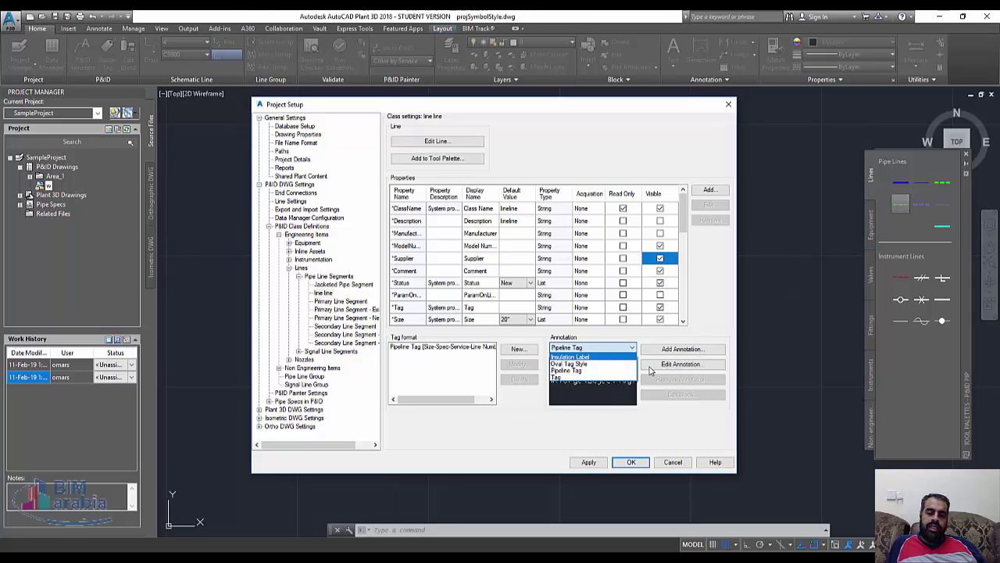
click(545, 420)
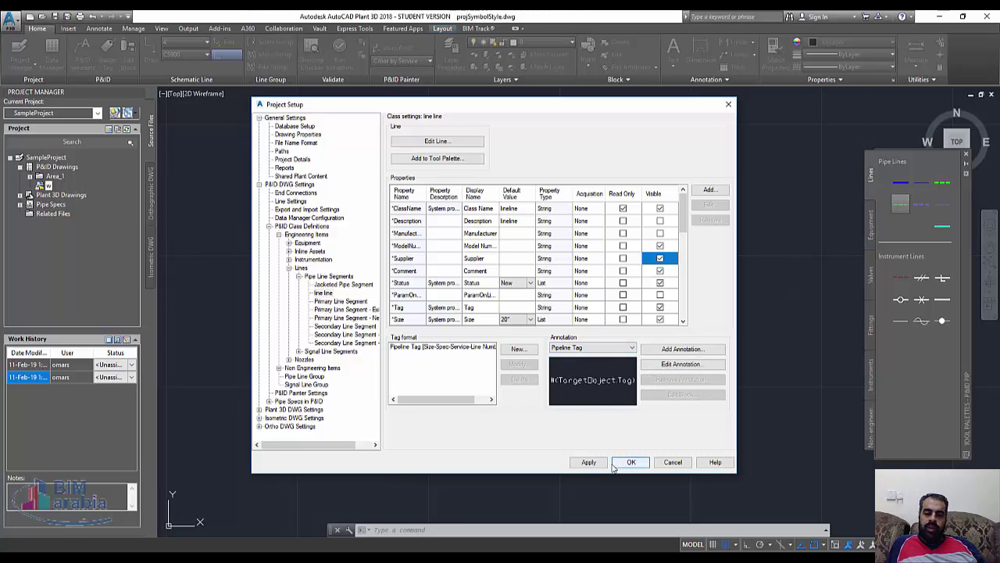
- Add a lineline tool to the current tool palette and apply the Project Setup changes
click(433, 160)
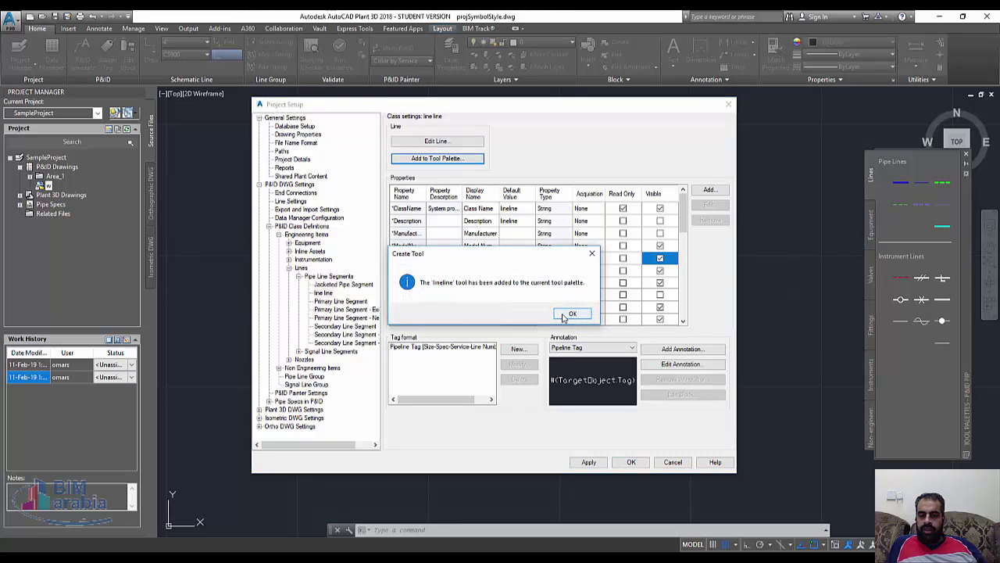
click(568, 315)
click(630, 462)
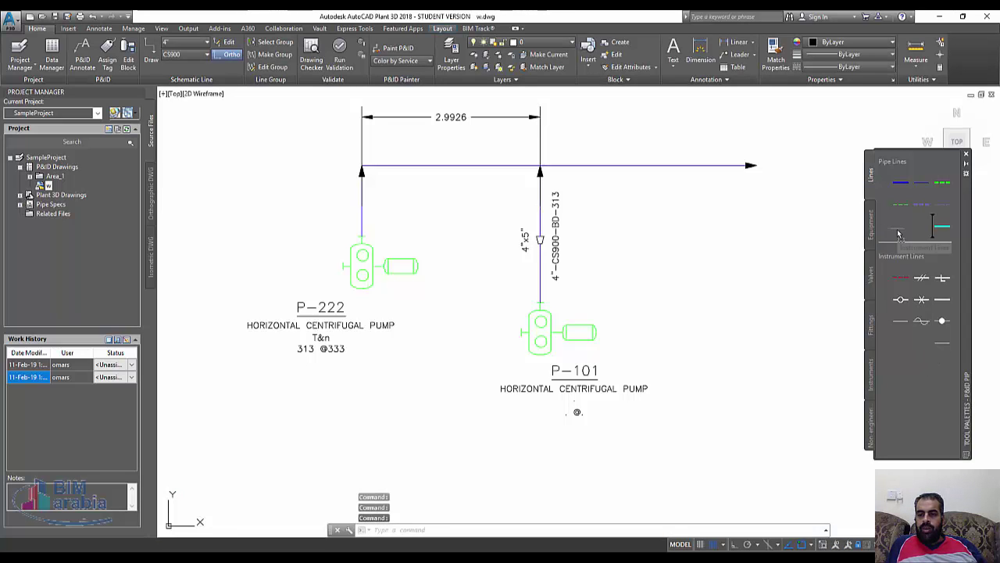
- Draw a lineline run down the drawing's right side and left along the bottom
click(921, 226)
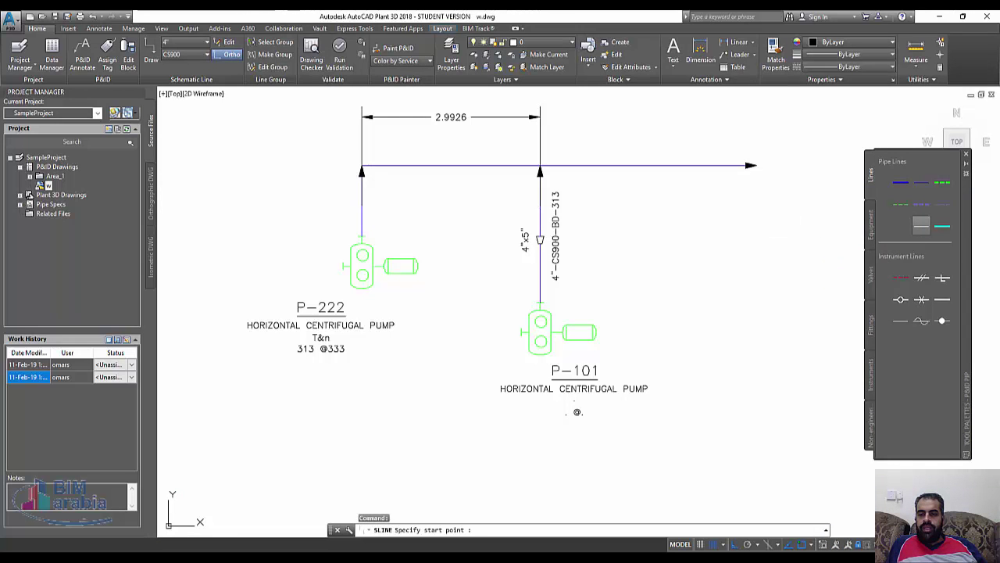
click(750, 258)
click(749, 473)
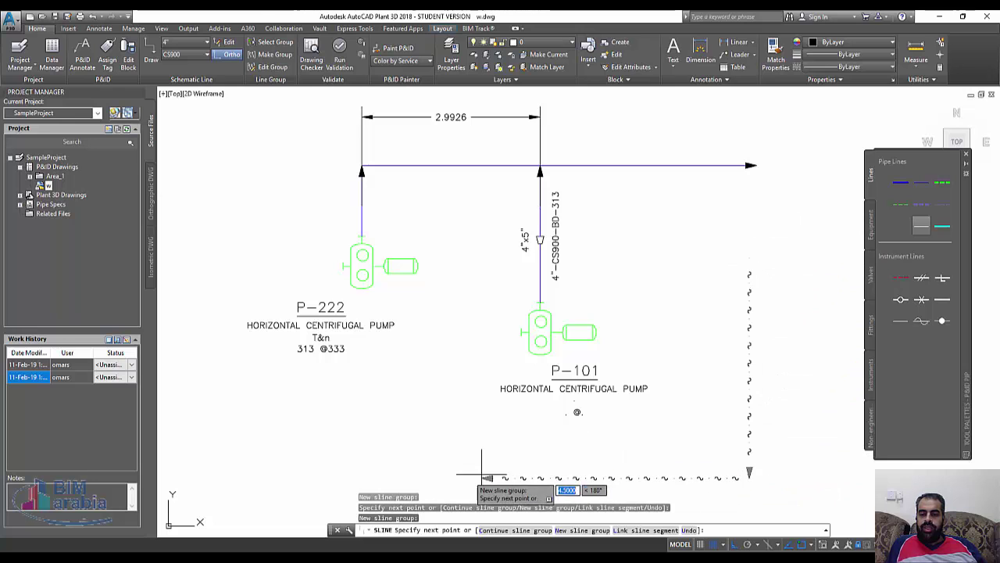
click(207, 478)
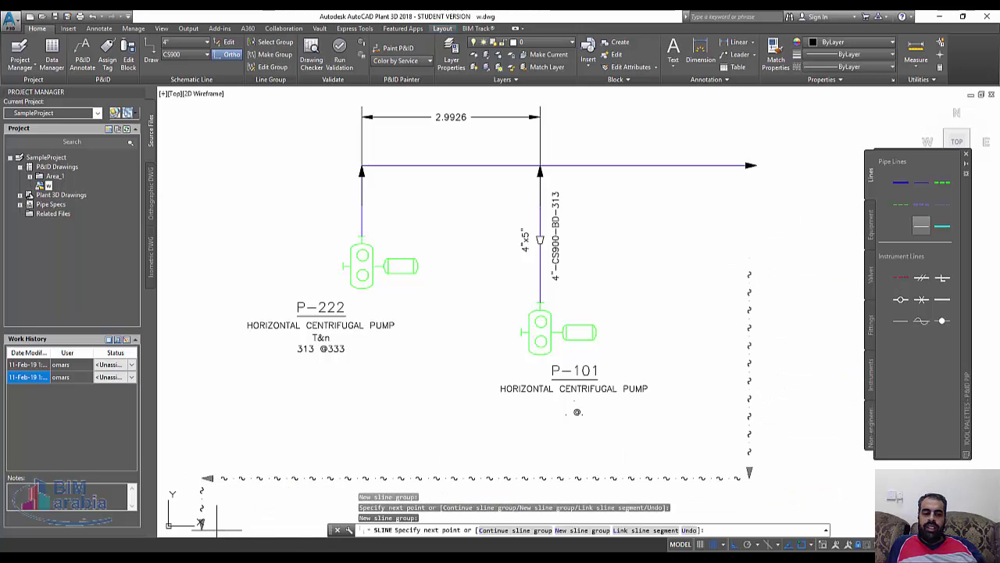
scroll(230, 356, down, 3)
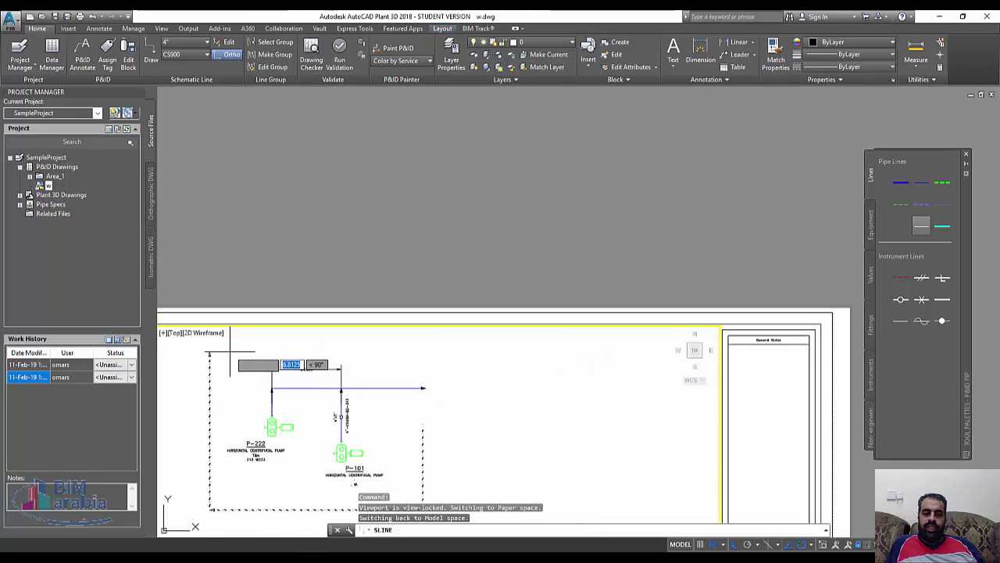